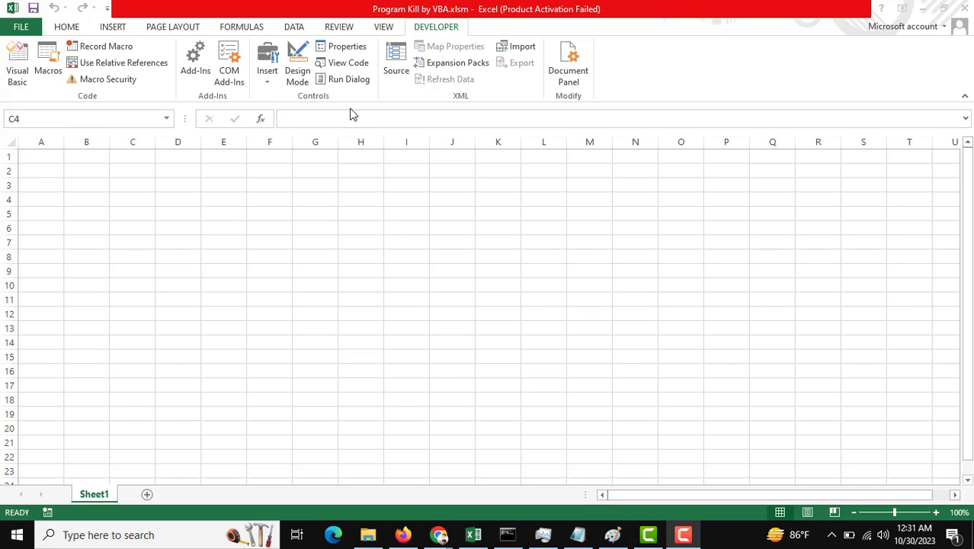
Open Module1 in the VBA Editor and start a TaskKill(sTaskName) function.
left_click(345, 63)
double_click(74, 154)
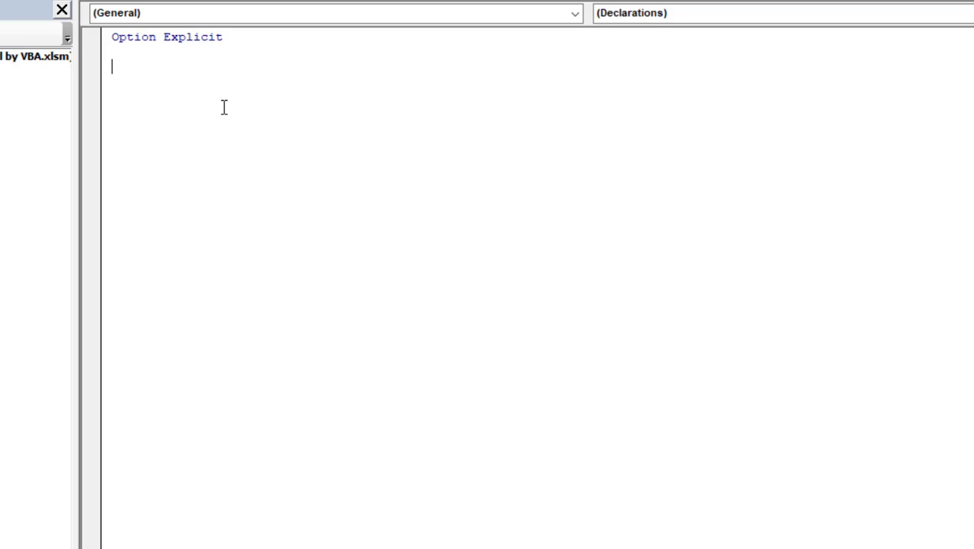
type("functi")
type("on TaskKill")
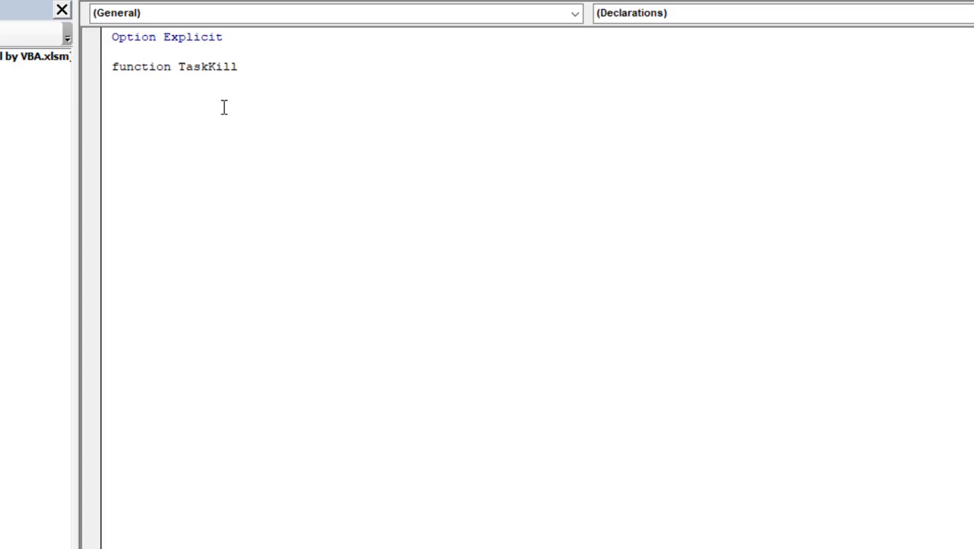
type("(sTaskName)")
key("Return")
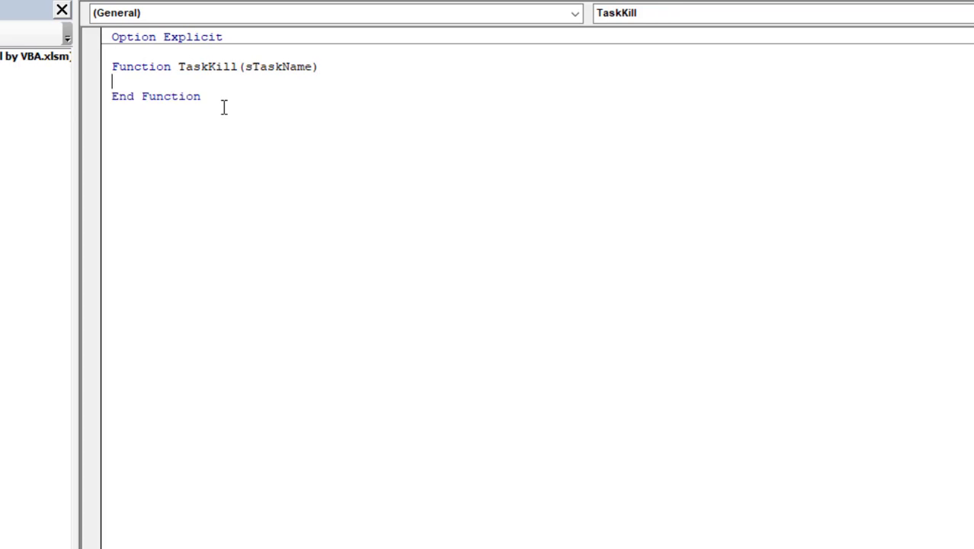
key("Return")
key("Return")
Make TaskKill run taskkill /im on sTaskName through CreateObject("WScript.Shell").Run.
key("Up")
key("Tab")
type("TaskKill")
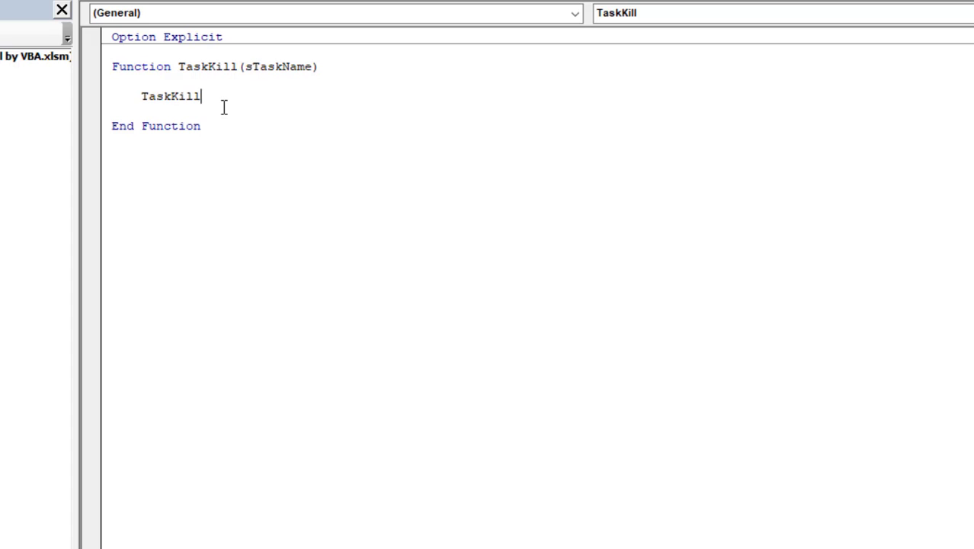
type(" = CreateObject ")
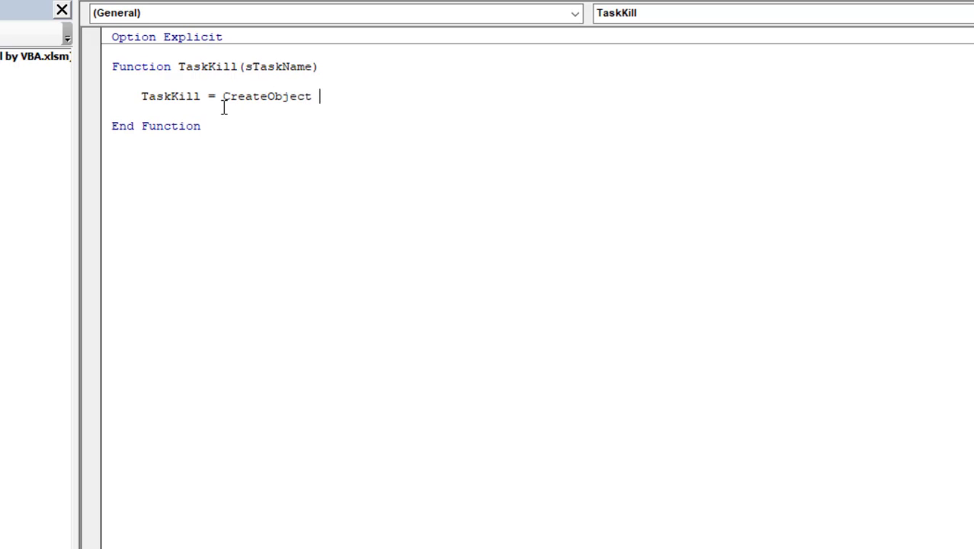
type("(\"WScript")
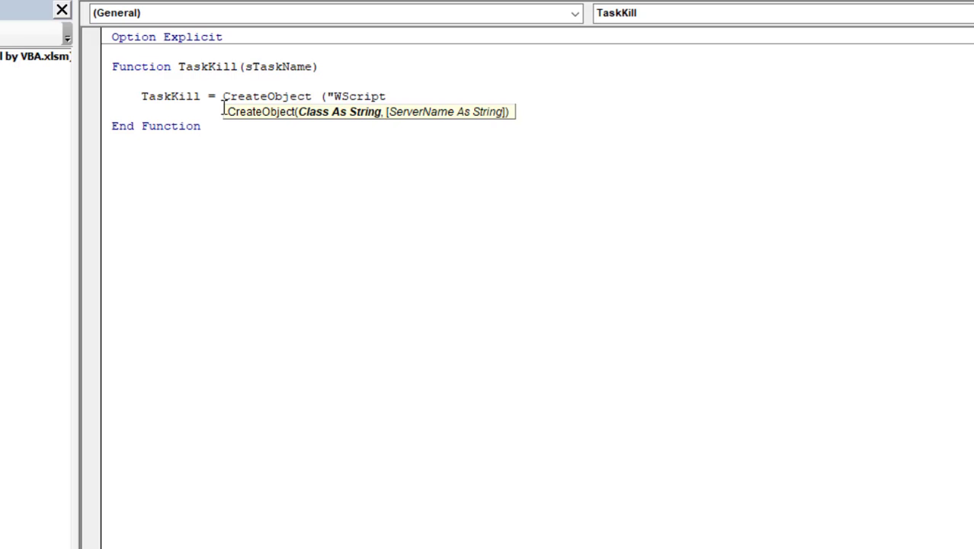
type(".she")
key("BackSpace")
key("BackSpace")
key("BackSpace")
type("S")
type("hell\"\")")
key("BackSpace")
key("BackSpace")
type(").Run (\"")
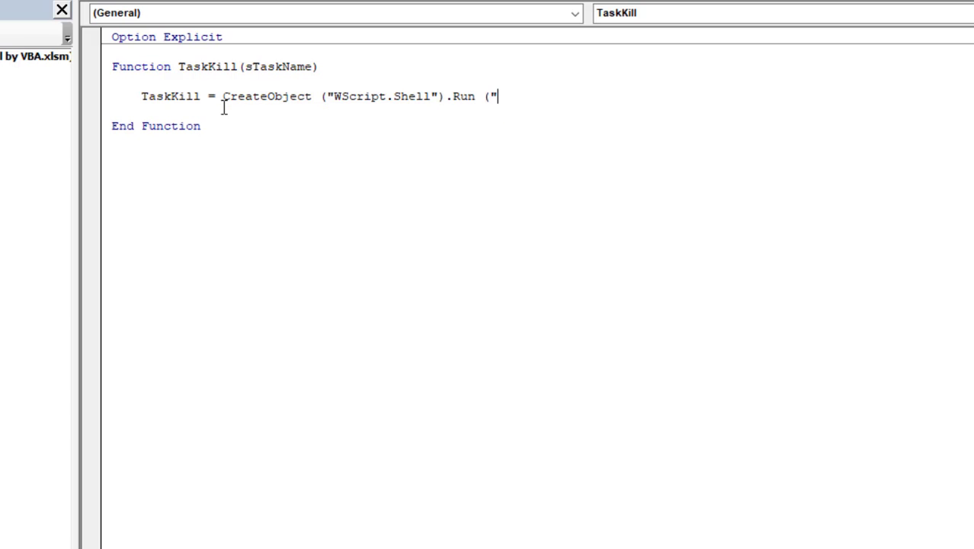
type("taskkill /")
type("f /im \" & ")
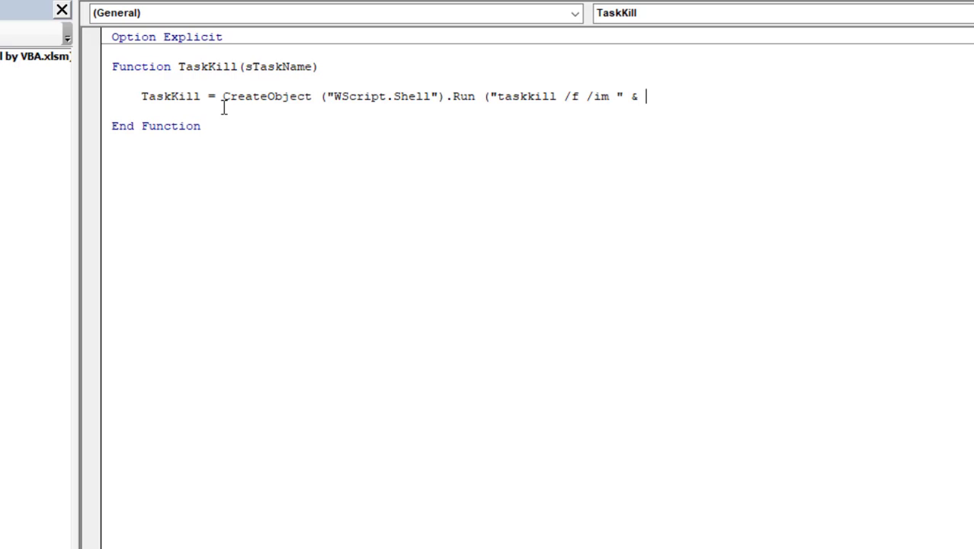
type("sTaskName, 0 ,")
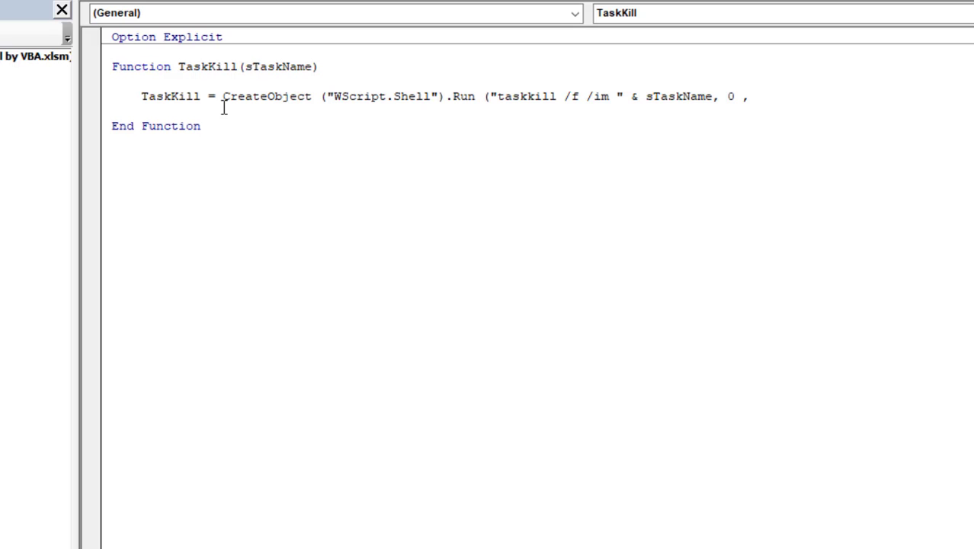
type(" True)")
Insert blank lines between Option Explicit and the TaskKill function.
left_click(191, 51)
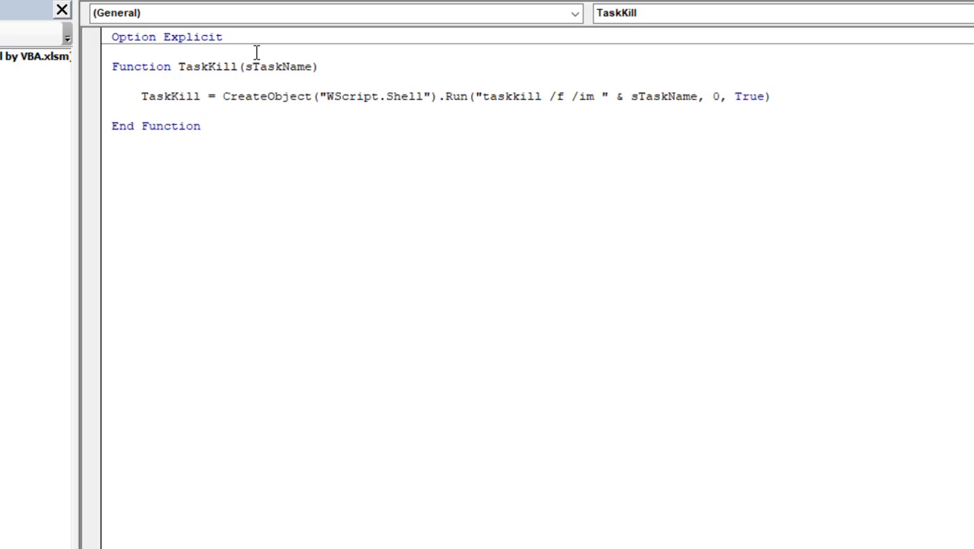
key("Return")
key("Return")
key("Return")
key("Return")
key("Up")
key("Up")
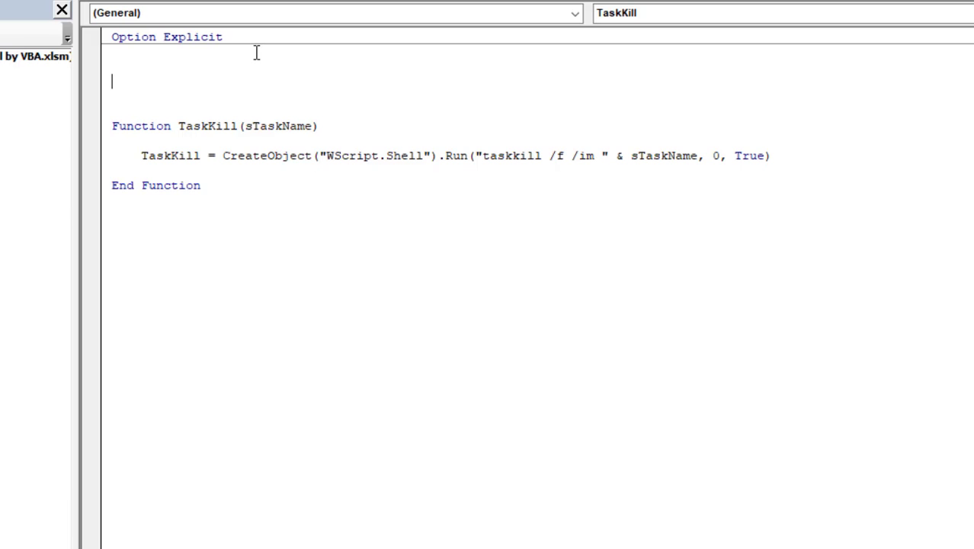
Add an 'Application Kill' comment and a private sub named ApplicationProgramKill.
type("''''Appl")
type("ication")
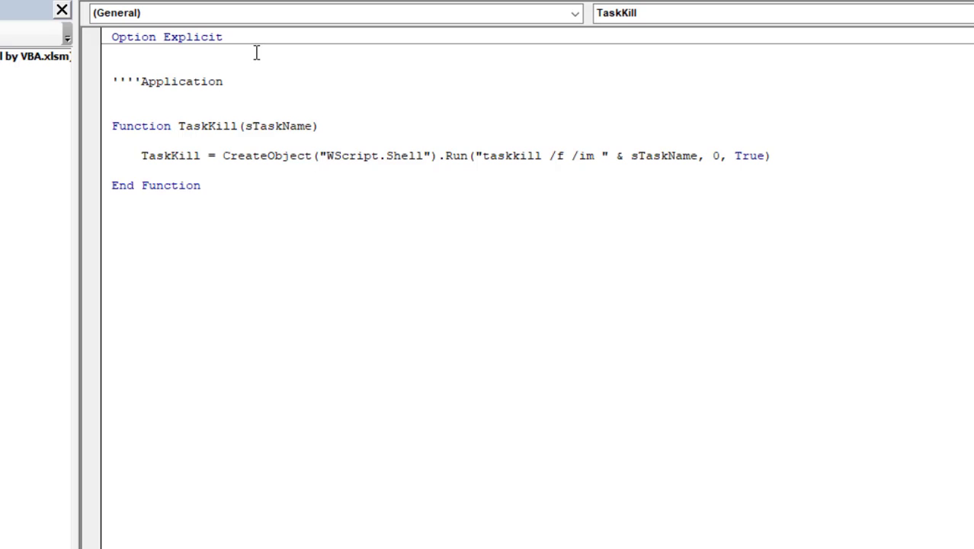
type(" Kill'''''''")
key("Return")
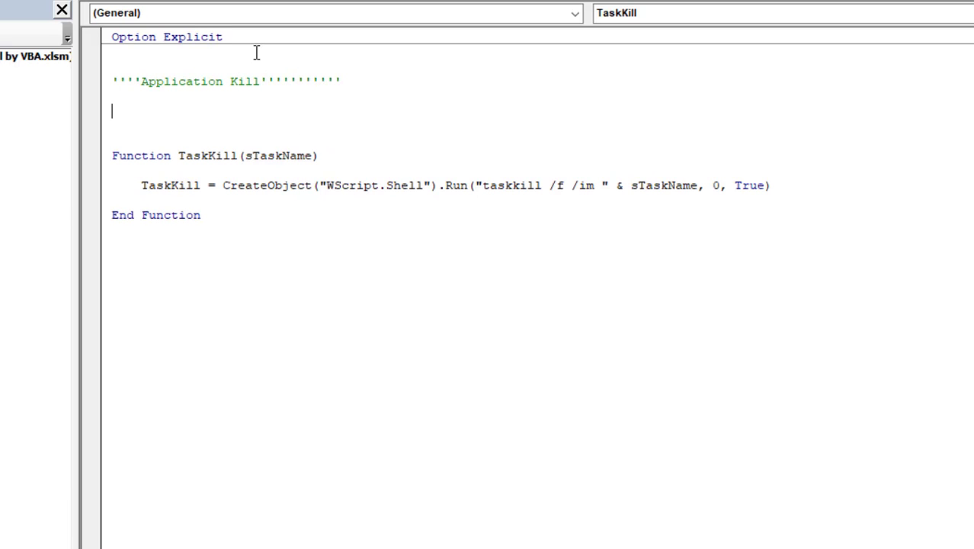
type("private sub ")
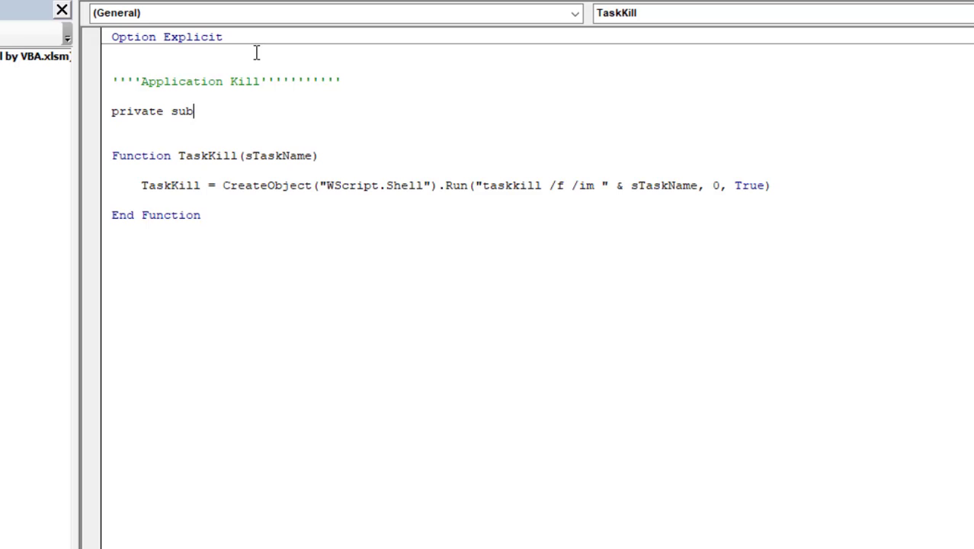
type("Applic")
type("ationProgram")
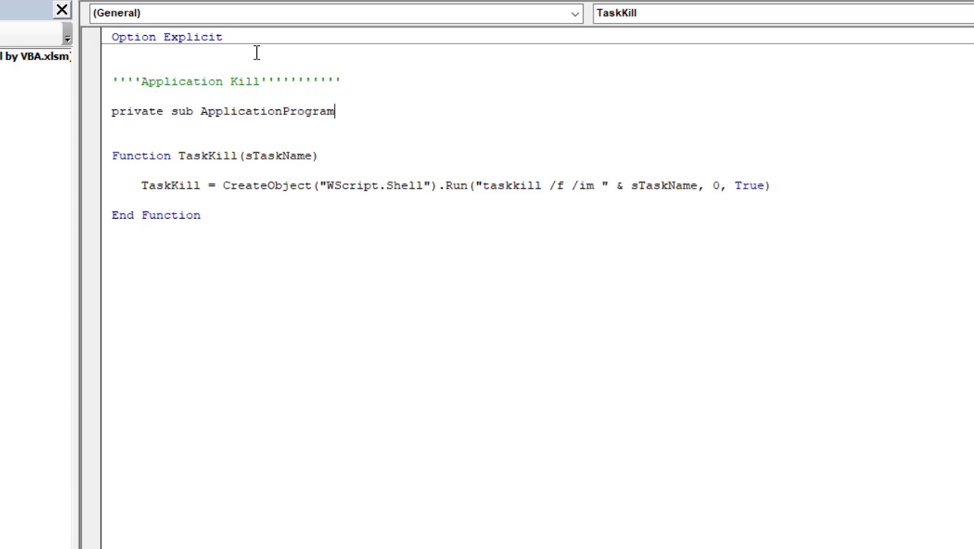
type("Kill")
key("Return")
key("Return")
key("Tab")
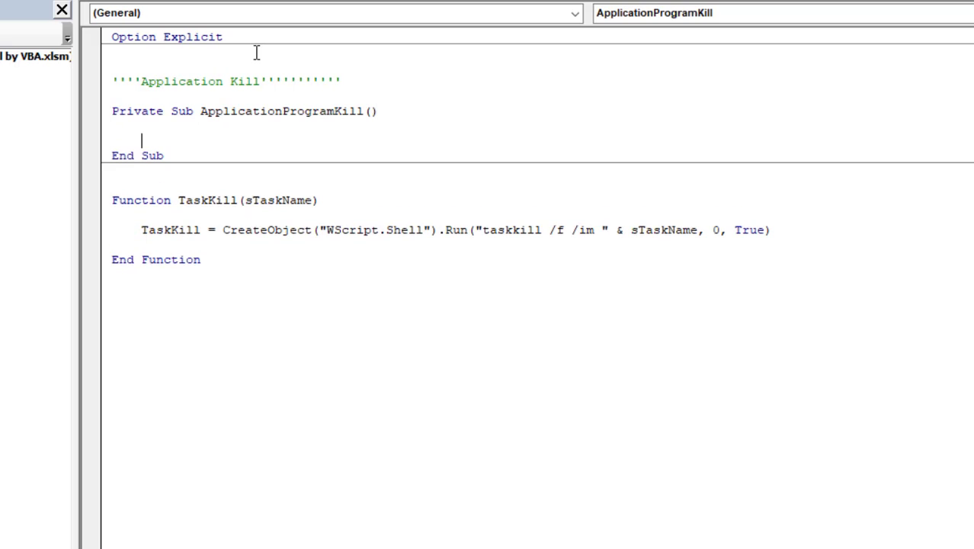
key("Return")
Inside the sub, add an If TaskKill("notepad.exe") = 0 Then … End If block.
type("I")
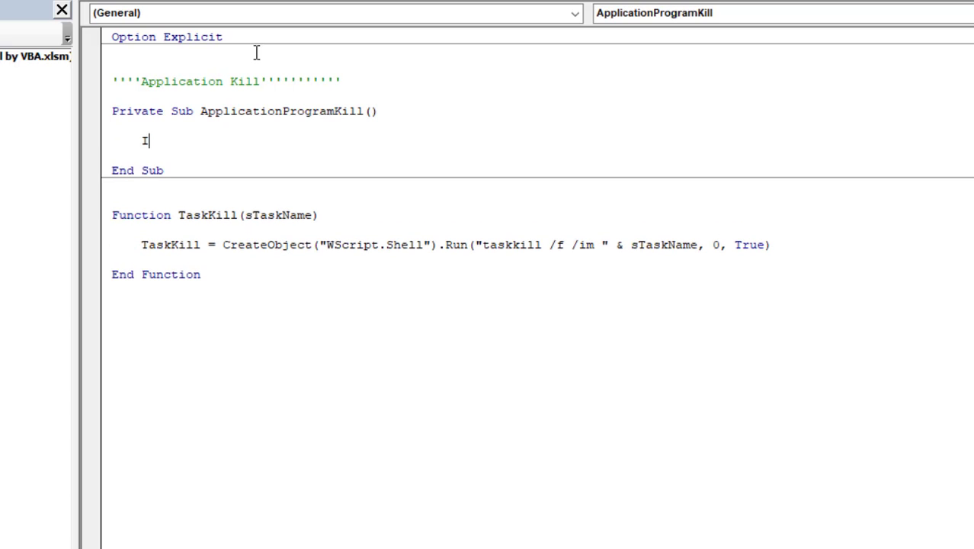
type("f T")
type("askKi")
type("ll")
key("ctrl+z")
type("Task")
type("Kill ")
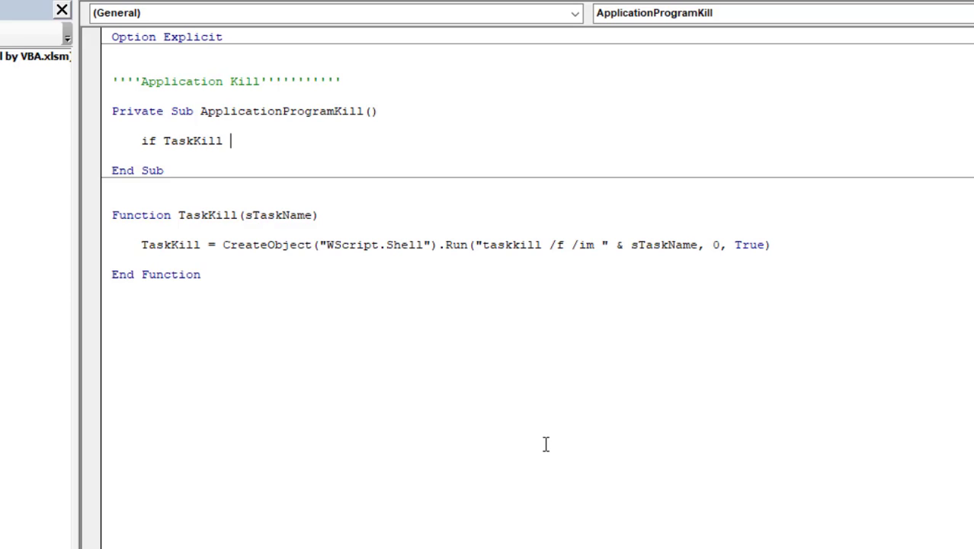
type("(\"")
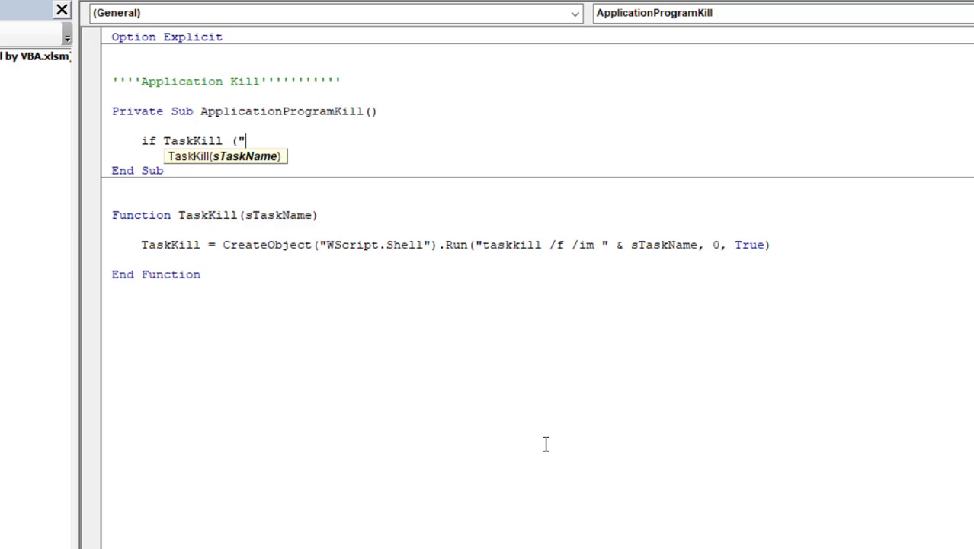
type("note")
type("pad")
type(".")
type("exe")
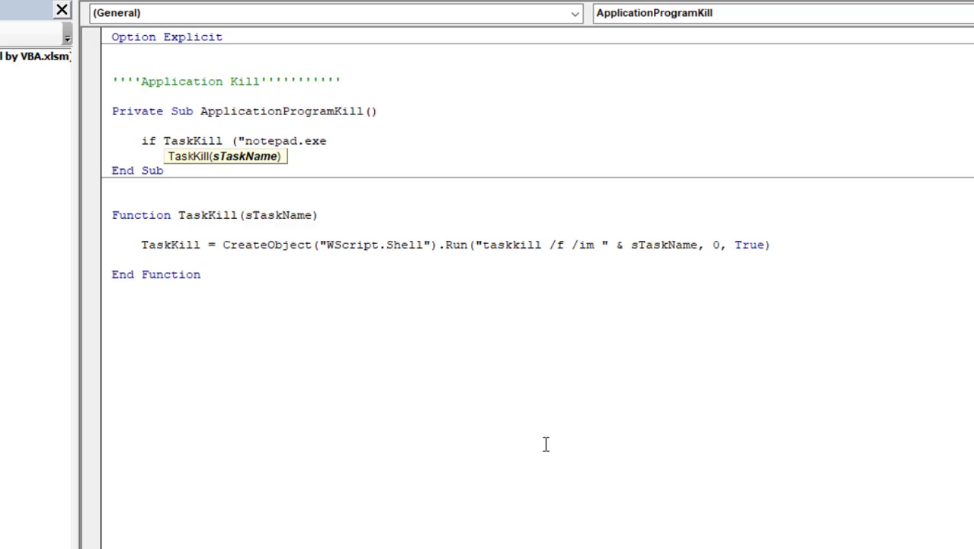
type("\")")
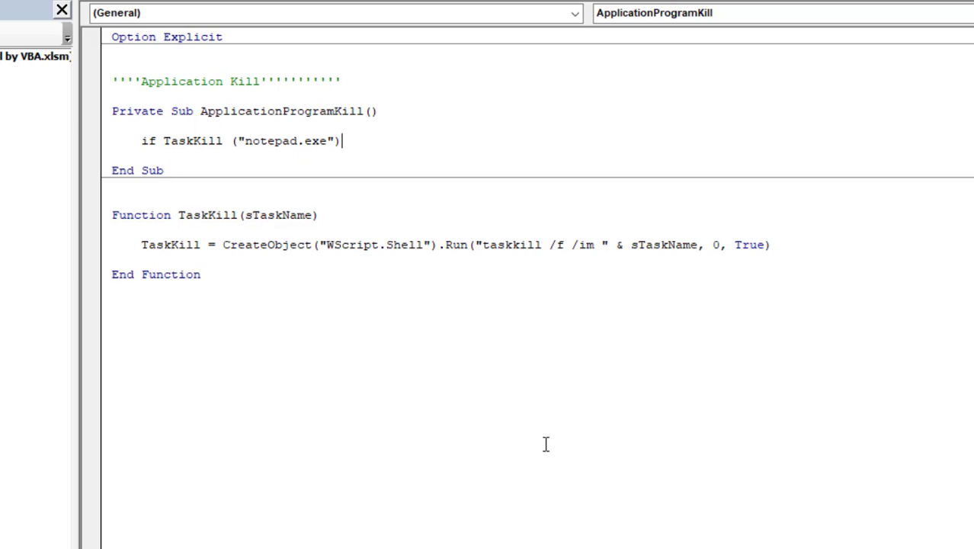
type(" = ")
type("0 then")
key("Return")
type("en")
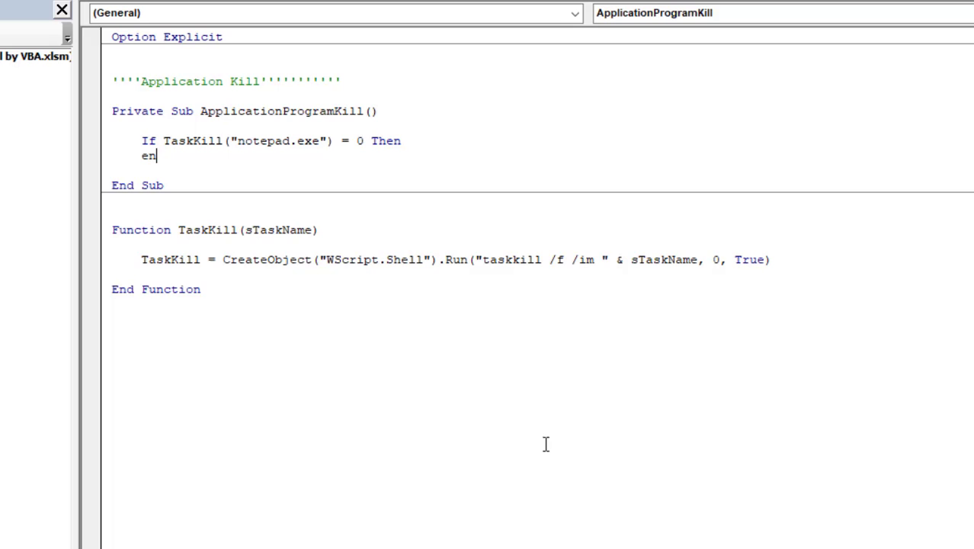
type("d if")
key("Up")
key("Up")
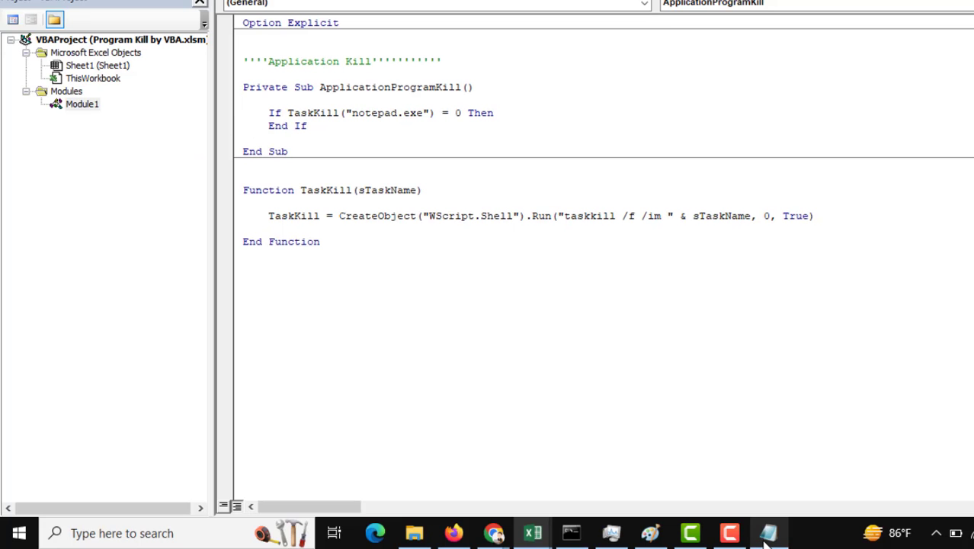
Launch Notepad as a test target and move its window to the upper right.
left_click(768, 533)
left_click_drag(405, 342, 863, 68)
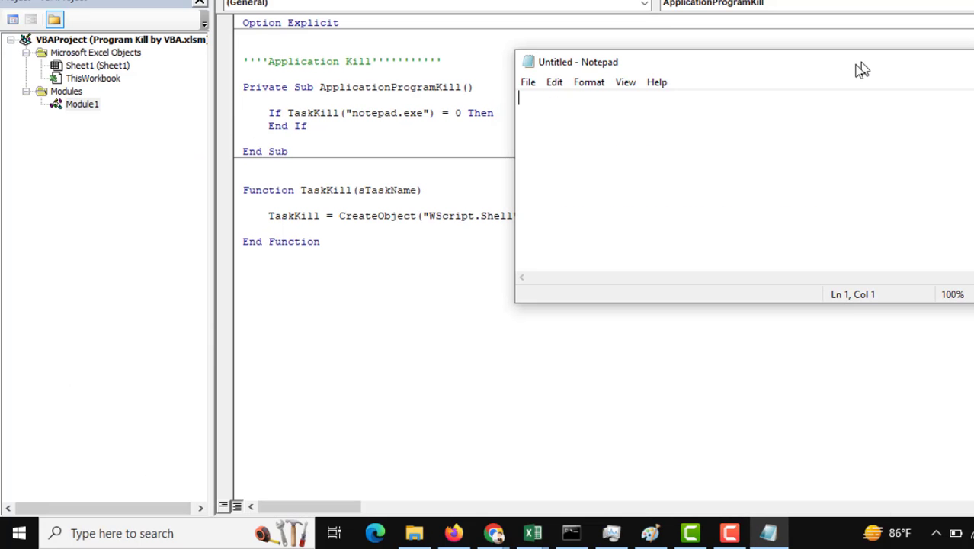
left_click(326, 112)
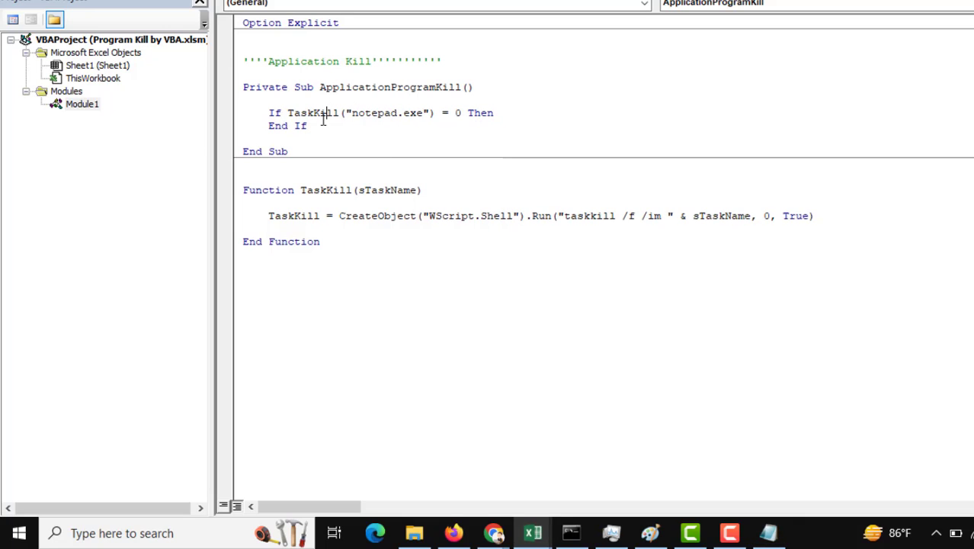
Select the notepad If block and place the cursor after its End If.
double_click(384, 115)
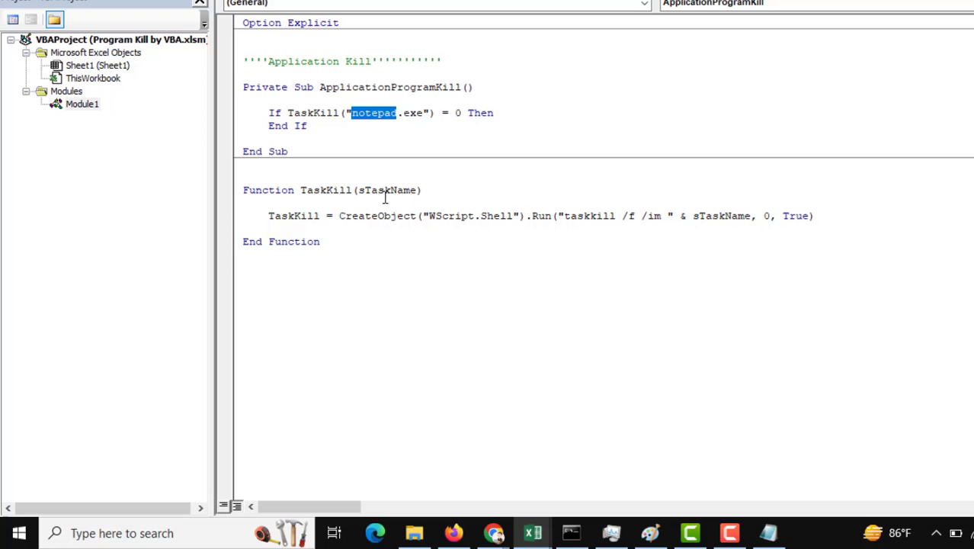
left_click_drag(260, 217, 817, 219)
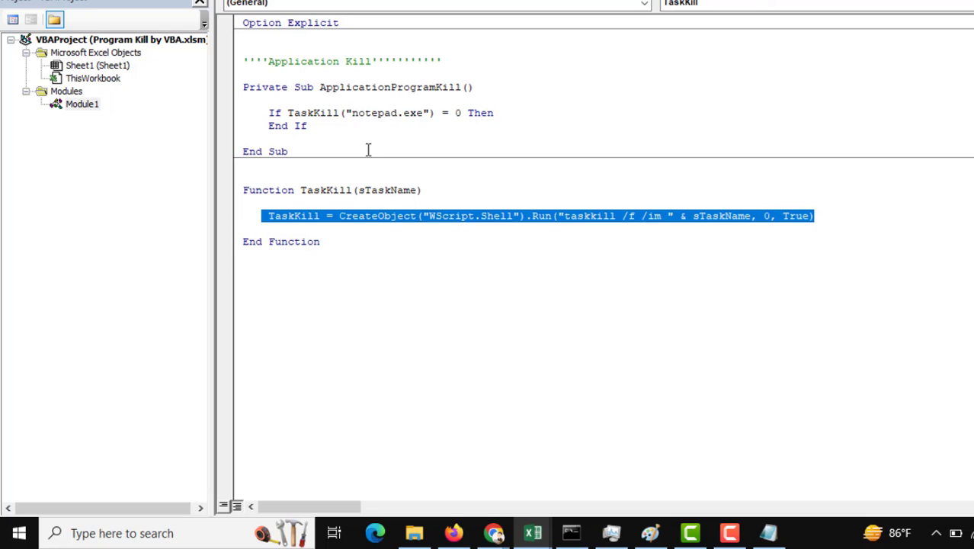
left_click(304, 101)
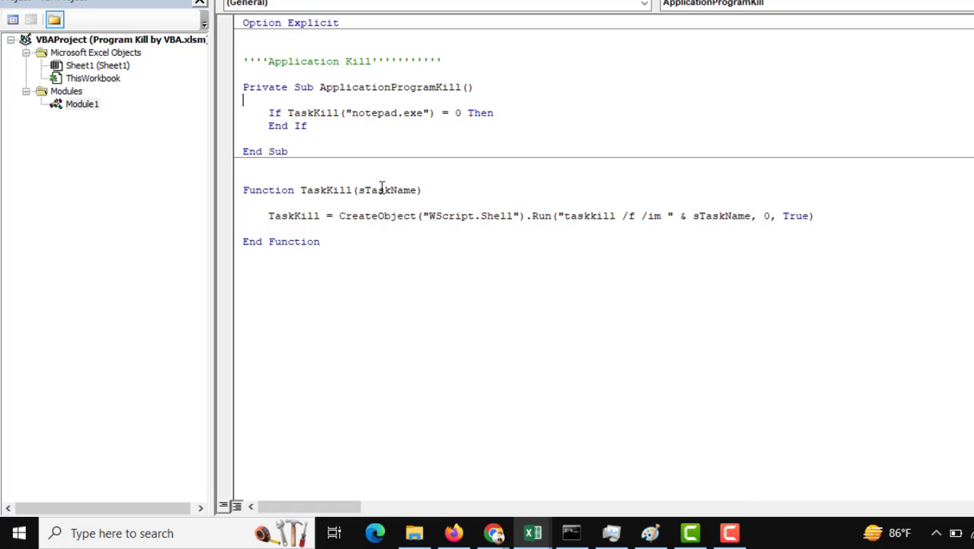
left_click_drag(307, 127, 209, 109)
key("ctrl+c")
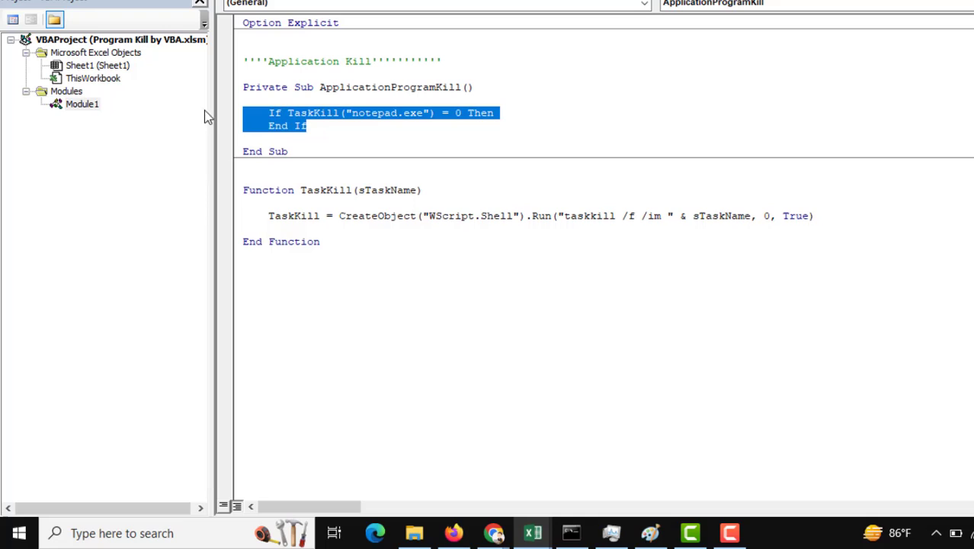
left_click(361, 136)
Paste a copy of the notepad If block on a new line below it.
key("Return")
key("Return")
key("Up")
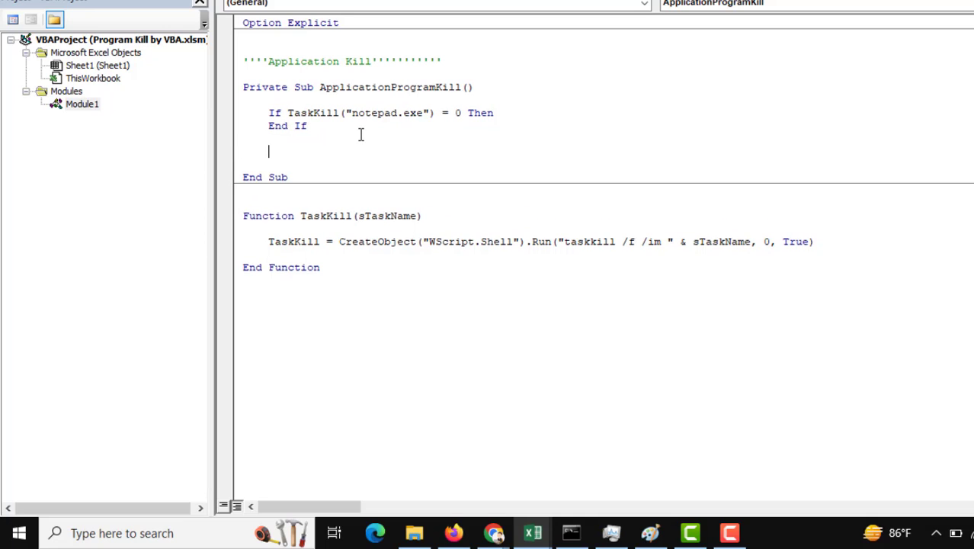
key("ctrl+v")
left_click(295, 151)
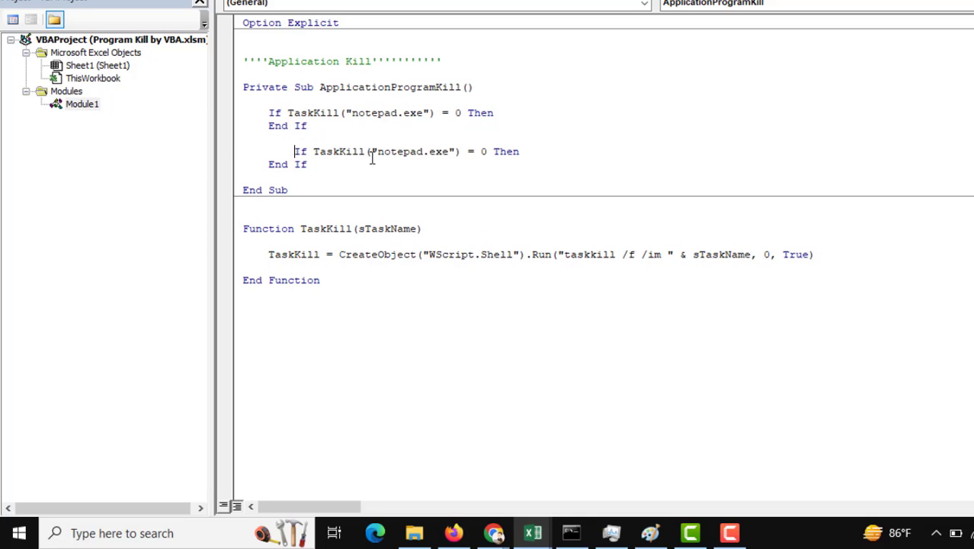
Bring up a Command Prompt and change the pasted call's target to cmd.exe.
left_click(583, 532)
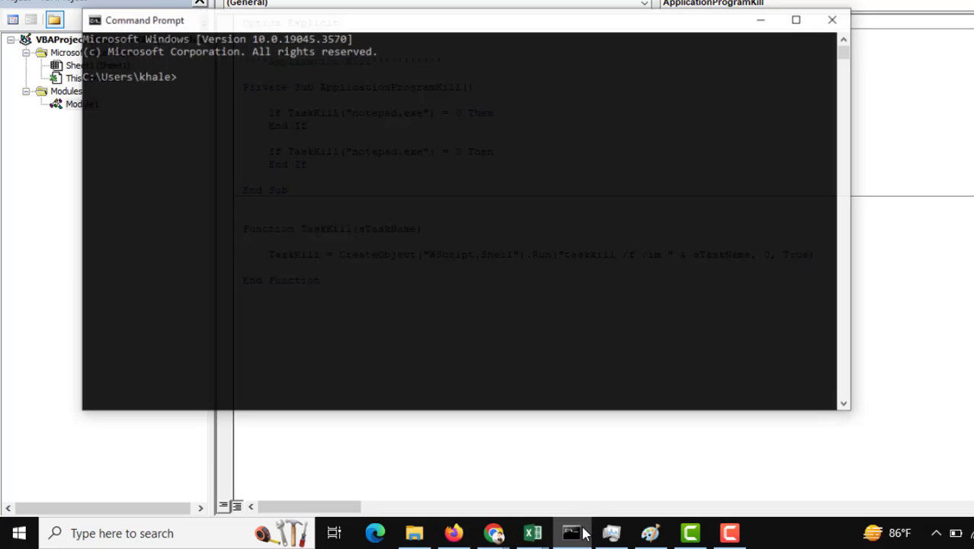
left_click(583, 532)
left_click(397, 151)
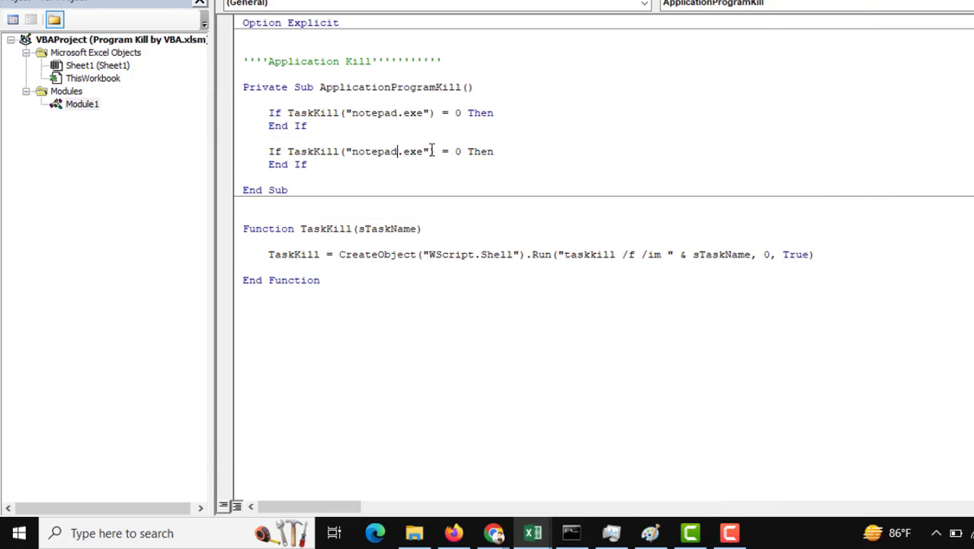
key("BackSpace")
key("BackSpace")
key("BackSpace")
key("BackSpace")
key("BackSpace")
key("BackSpace")
key("BackSpace")
type("cmd")
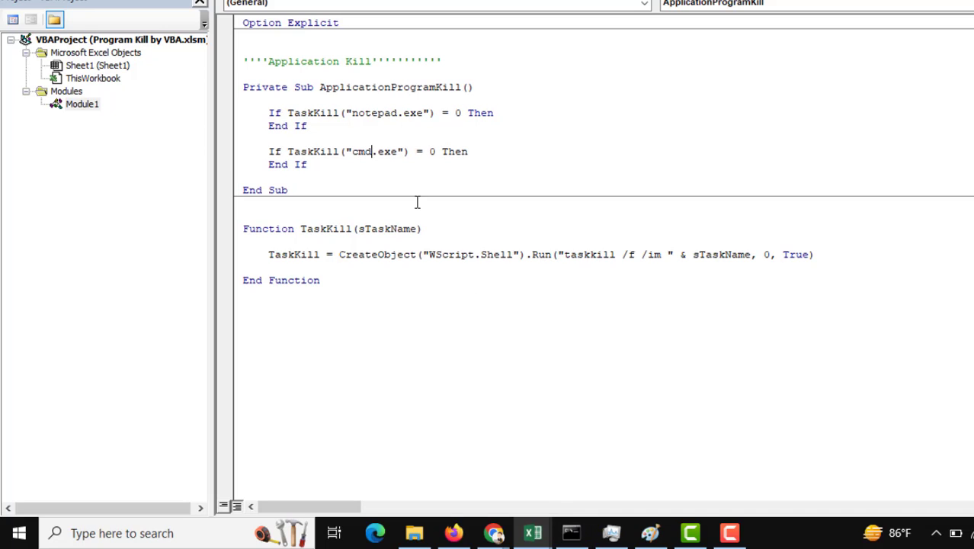
Run the sub with F5 to close Command Prompt, then select the cmd If block.
left_click(409, 135)
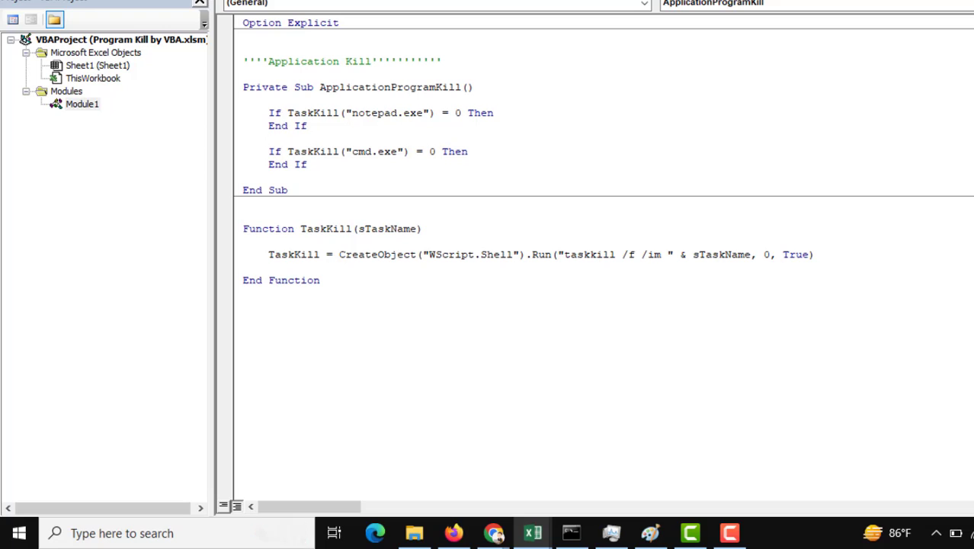
key("F5")
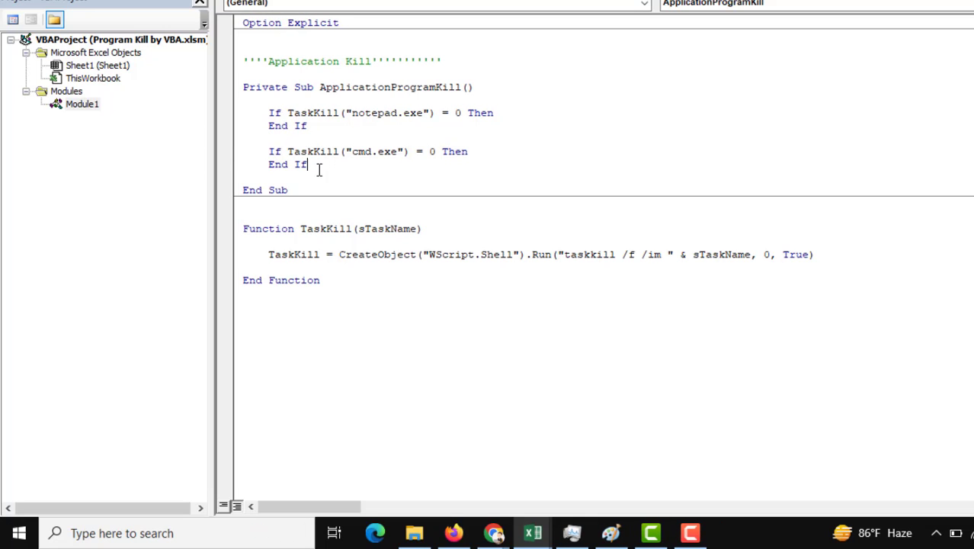
left_click_drag(316, 167, 207, 147)
Paste the cmd block below itself, outdent it, and retarget it to chrome.exe.
left_click(336, 170)
key("Return")
key("Return")
type("If TaskKill(\"cmd.exe\") = 0 Then     End If")
key("shift+Tab")
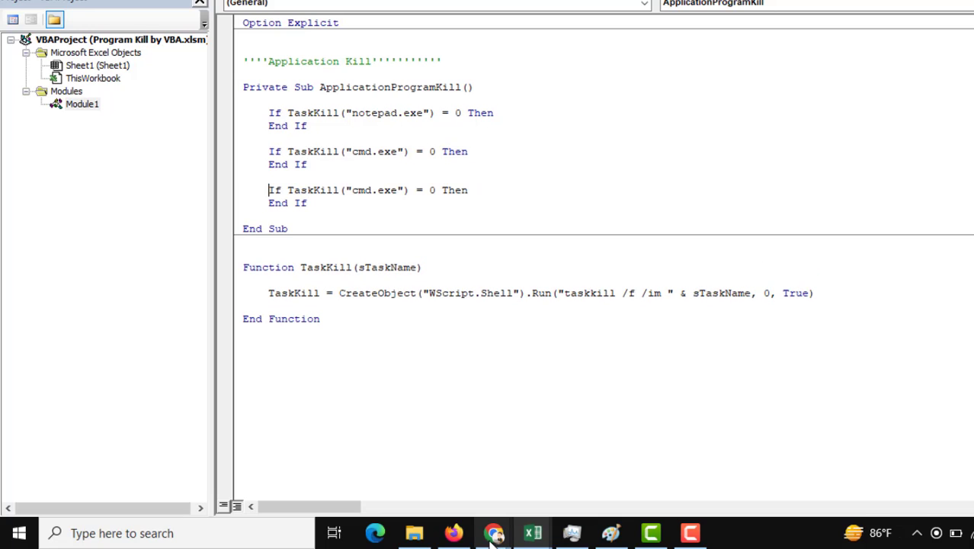
left_click(371, 189)
key("BackSpace")
key("BackSpace")
key("BackSpace")
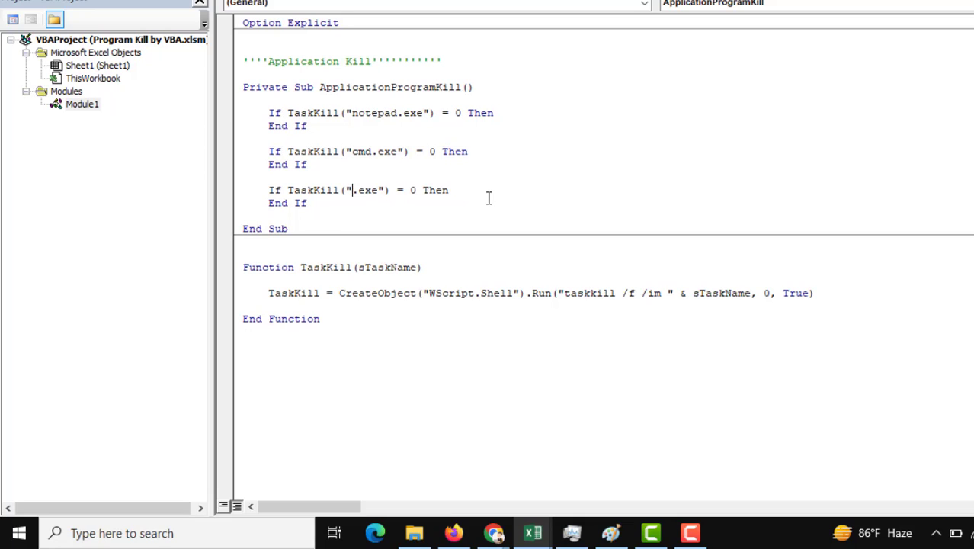
type("chrome")
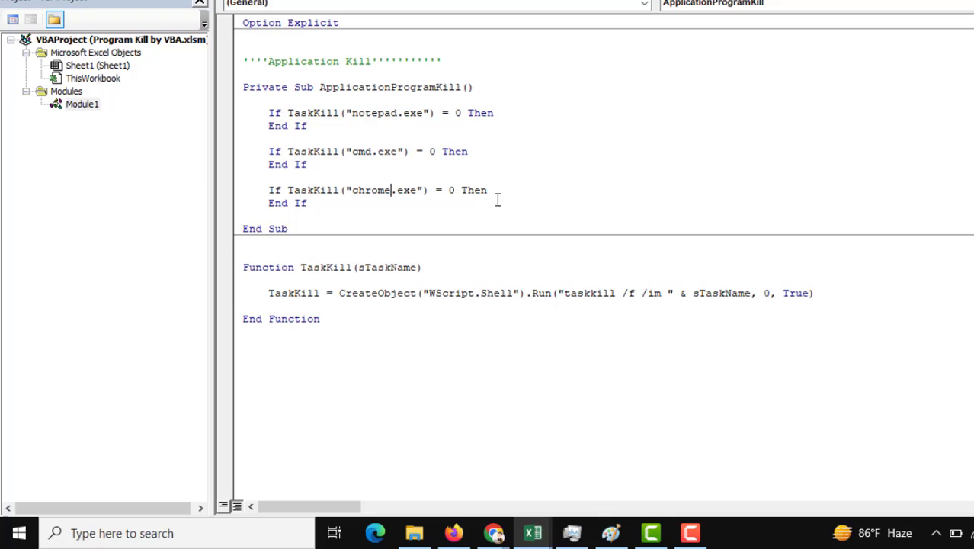
left_click(419, 176)
Copy the chrome If block and paste a duplicate below it.
left_click_drag(325, 204, 138, 177)
key("ctrl+c")
left_click(320, 205)
key("Return")
key("ctrl+v")
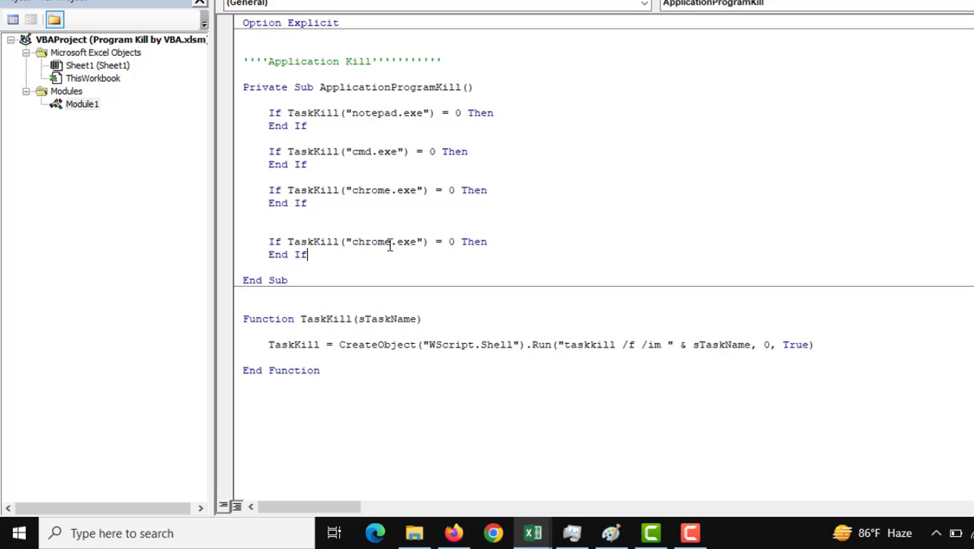
Retarget the duplicate to firefox.exe and run the sub with F5.
left_click(391, 243)
key("BackSpace")
key("BackSpace")
key("BackSpace")
key("BackSpace")
key("BackSpace")
key("BackSpace")
type("fire")
type("fox")
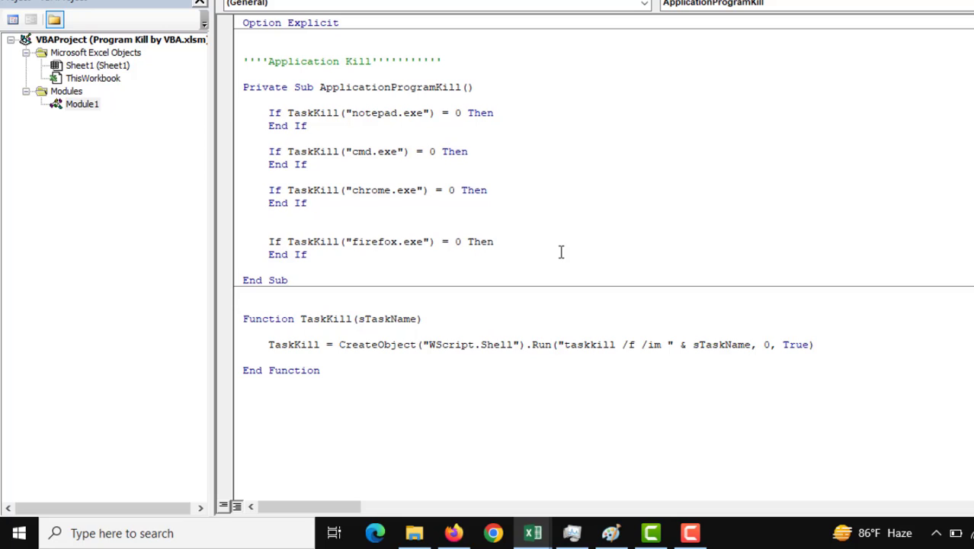
left_click(395, 219)
key("F5")
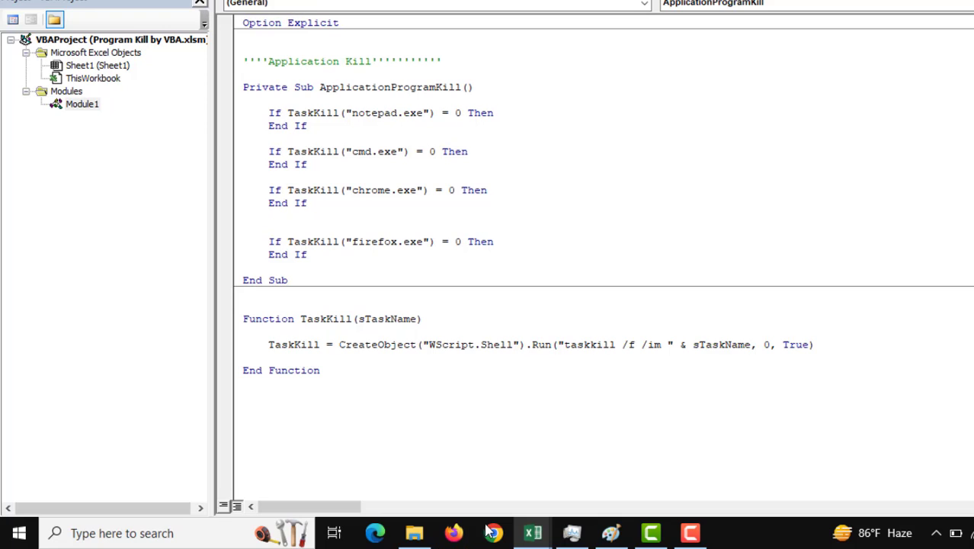